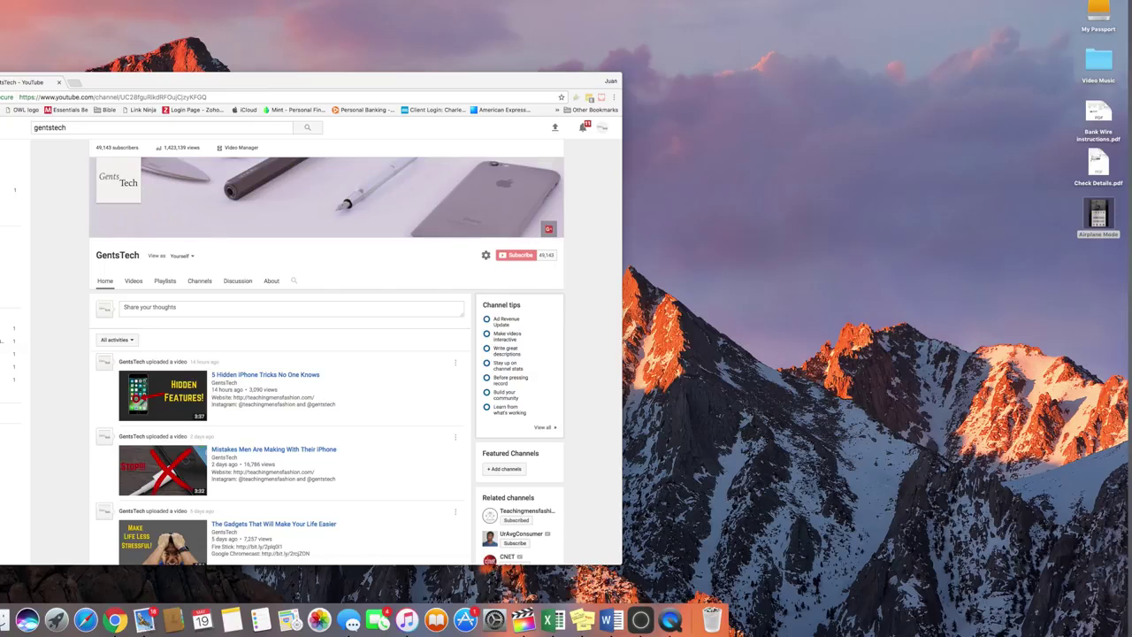
# - Screenshot the GentsTech channel window to the desktop and open the new file in Preview
pyautogui.moveTo(1, 72); pyautogui.dragTo(622, 569)
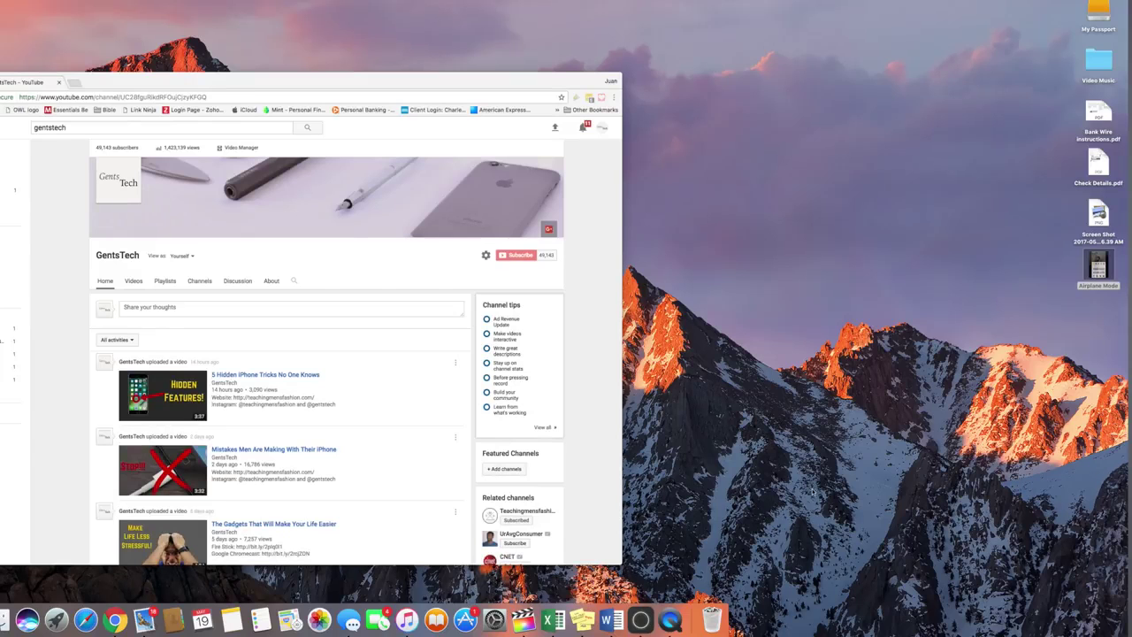
pyautogui.doubleClick(1099, 217)
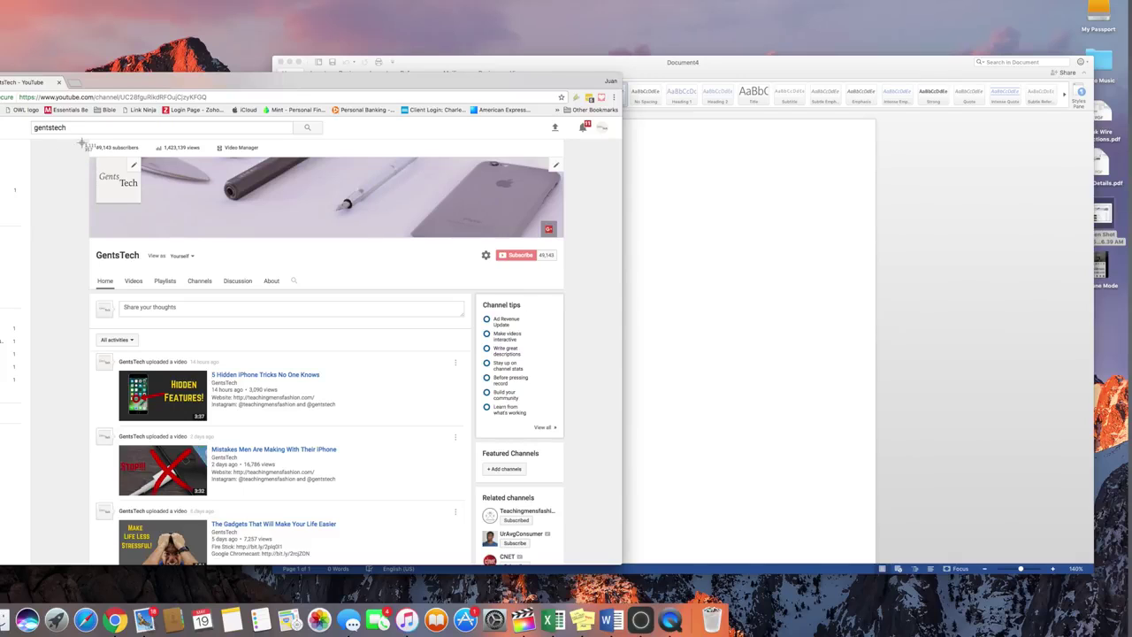
# - Capture the channel header and first video to the clipboard and paste it into Document4
pyautogui.moveTo(87, 141); pyautogui.dragTo(584, 451)
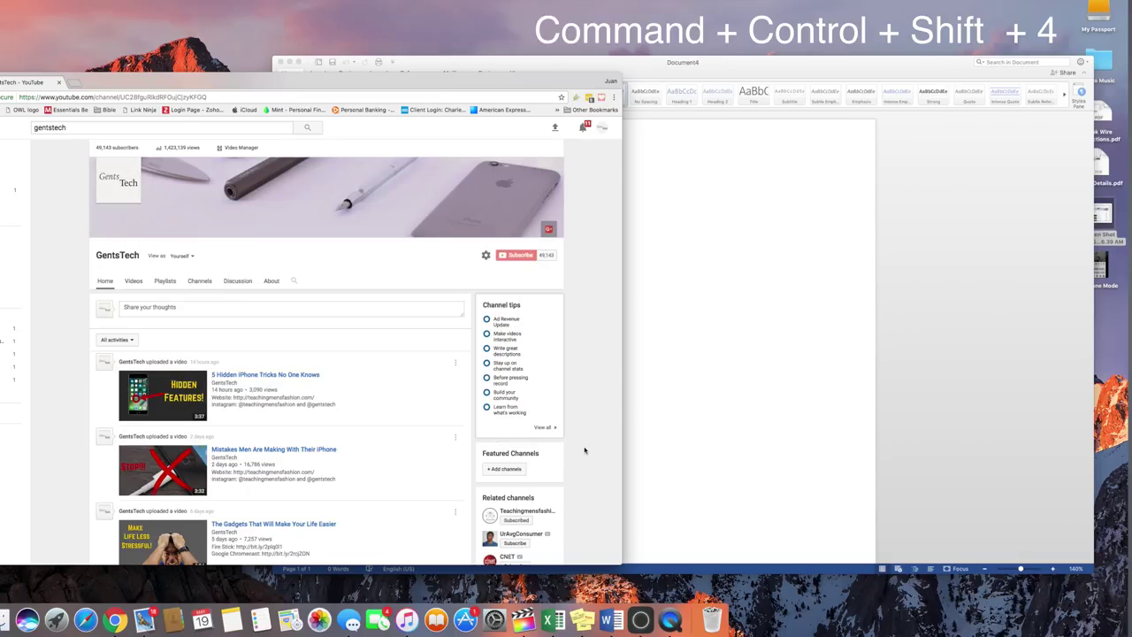
pyautogui.click(748, 61)
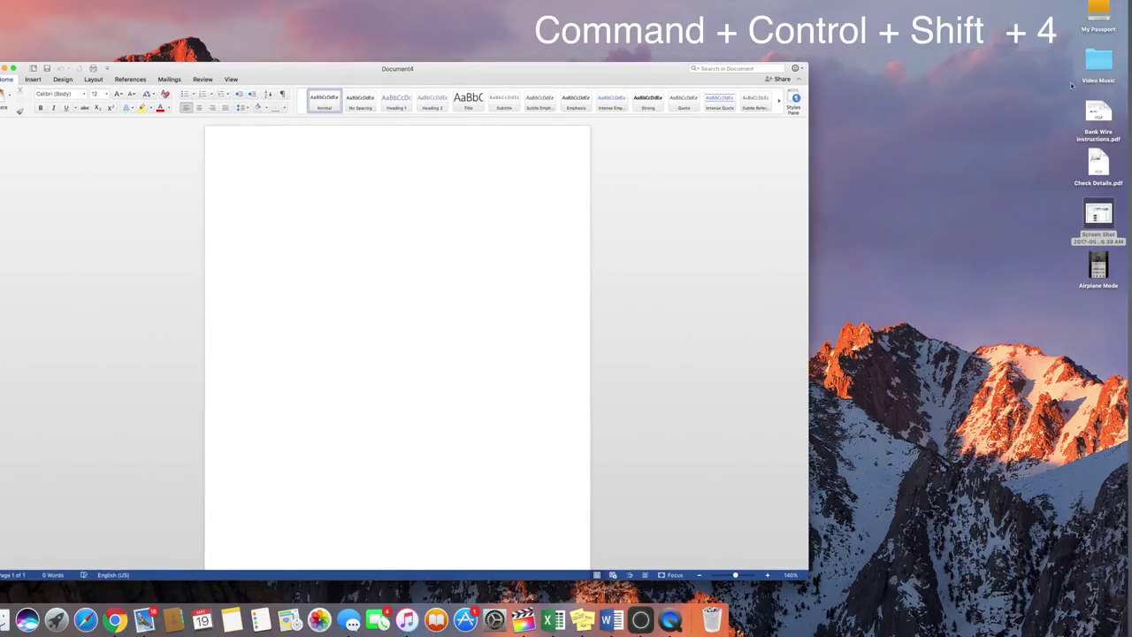
pyautogui.rightClick(313, 211)
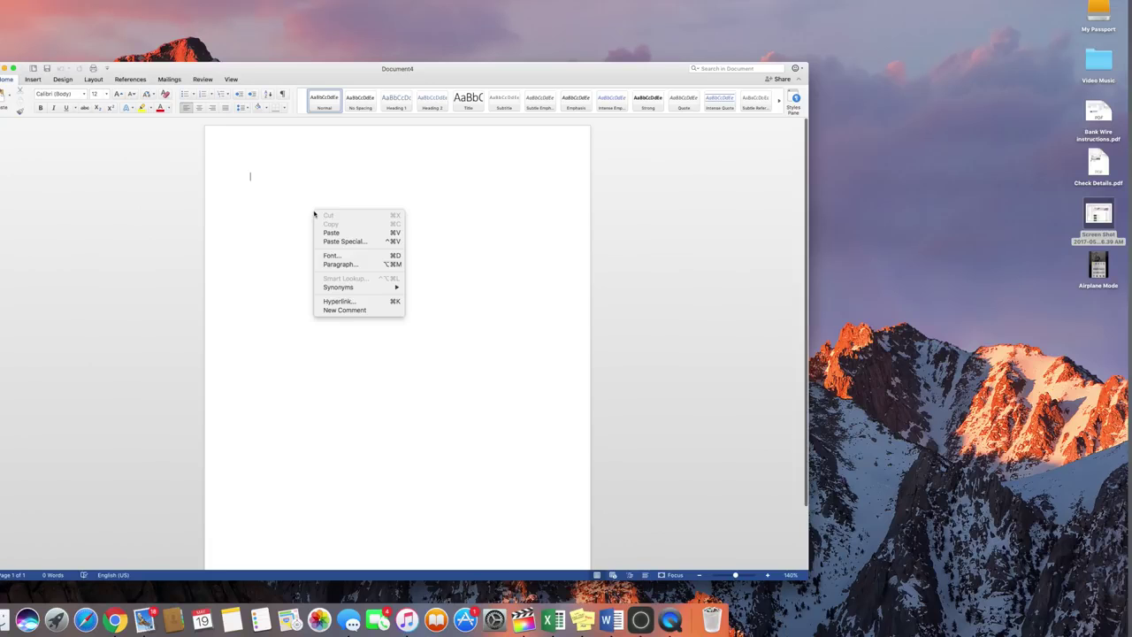
pyautogui.click(328, 232)
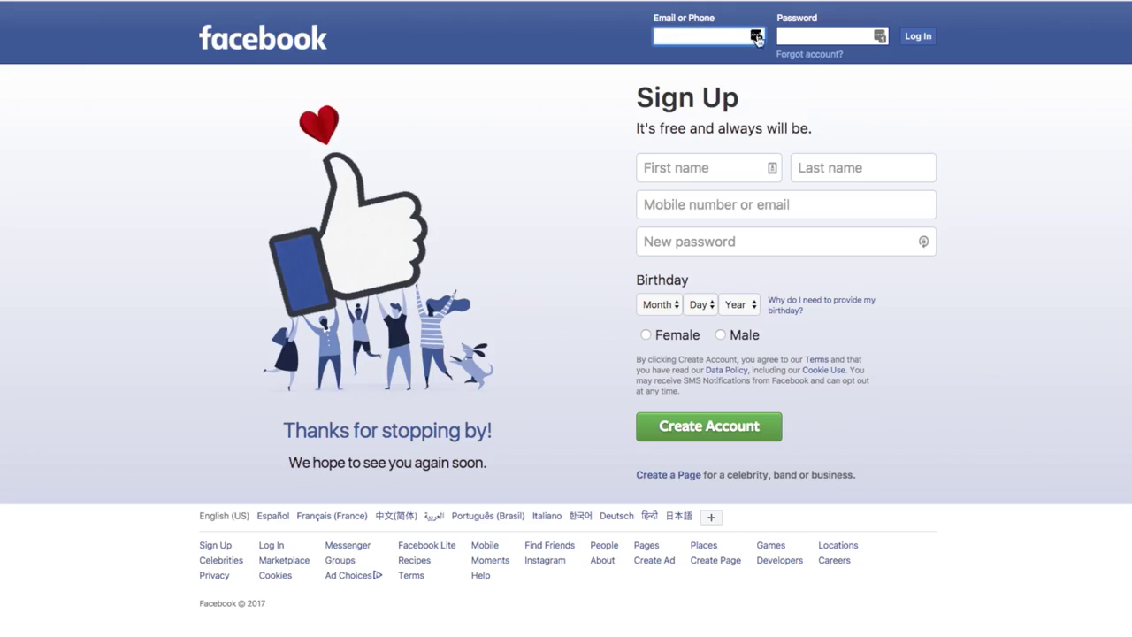
# - Dismiss the saved-login suggestions and choose LastPass Generate Secure Password on the Password field
pyautogui.click(757, 36)
pyautogui.click(855, 98)
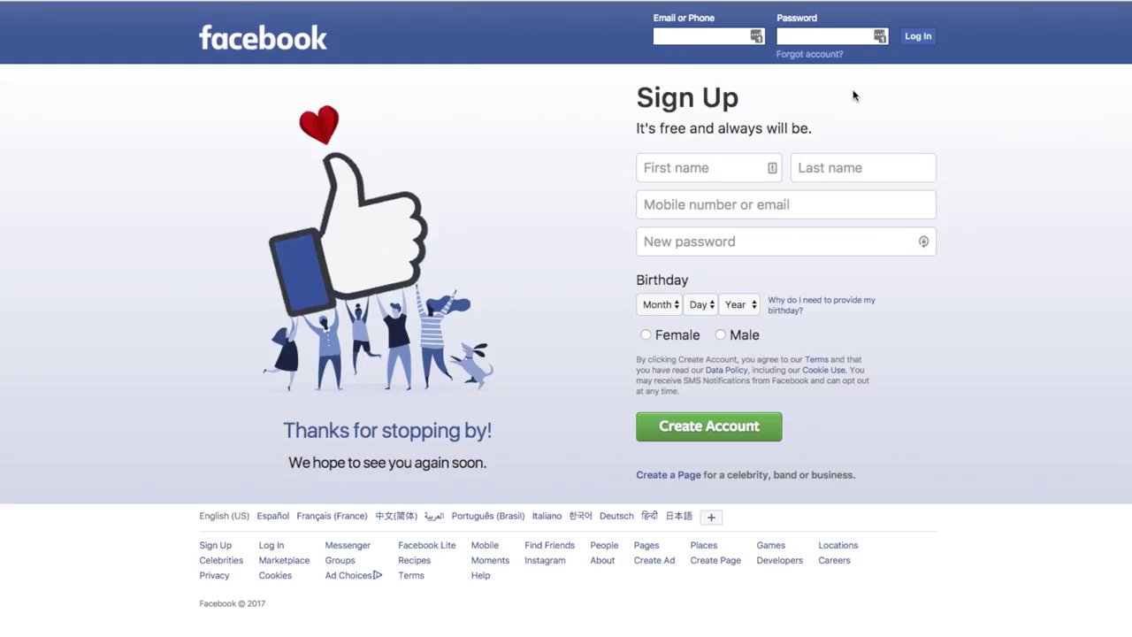
pyautogui.click(861, 36)
pyautogui.rightClick(861, 33)
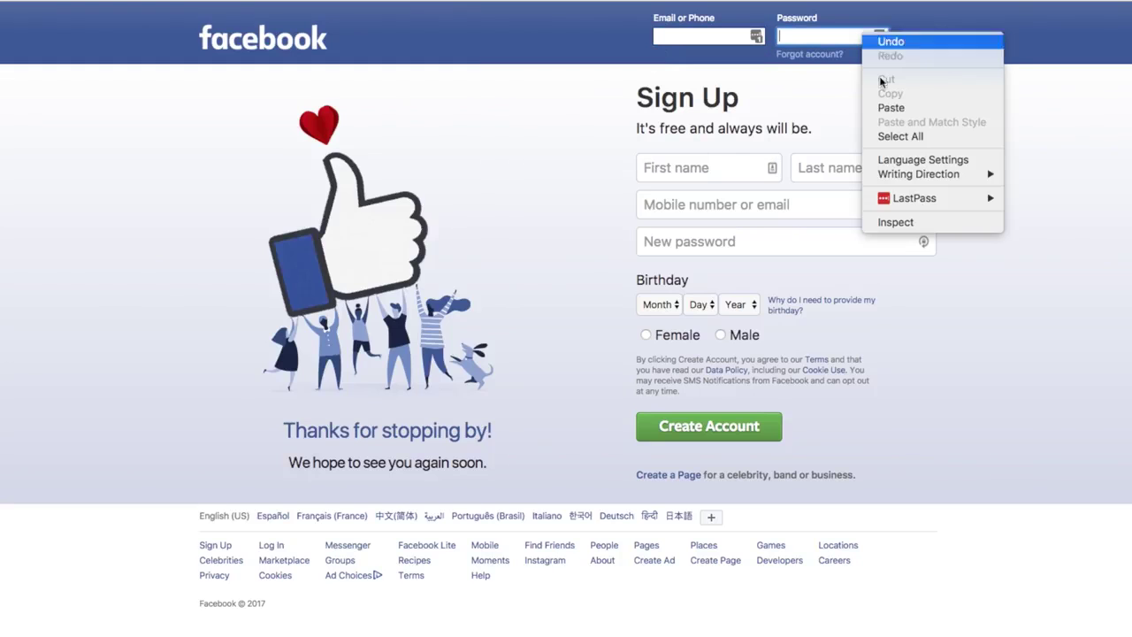
pyautogui.moveTo(915, 197)
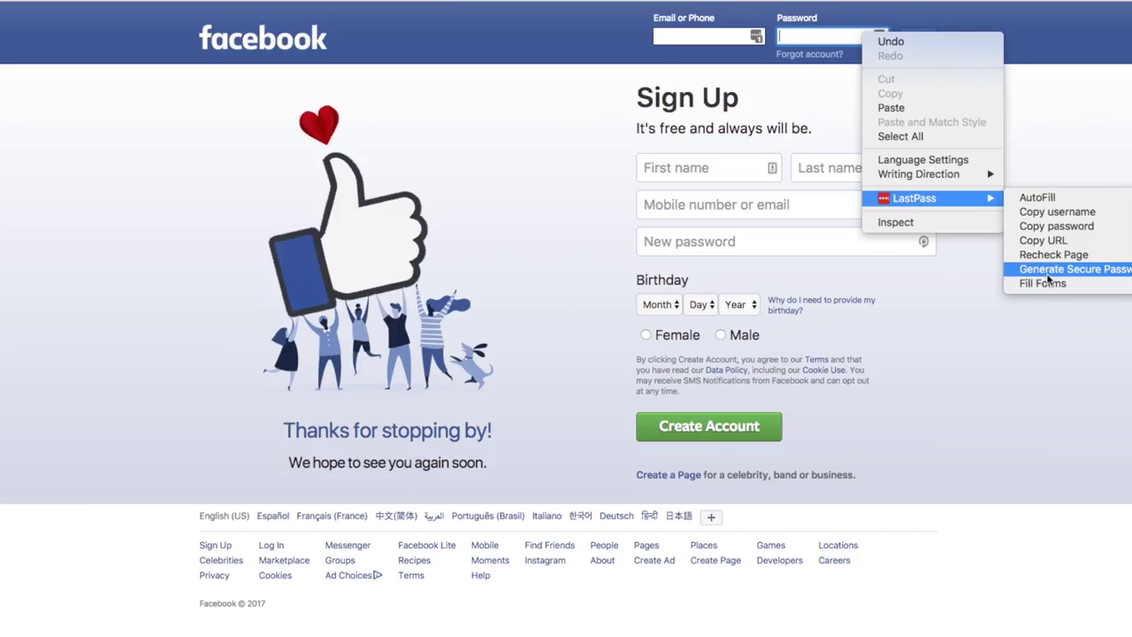
pyautogui.click(1048, 273)
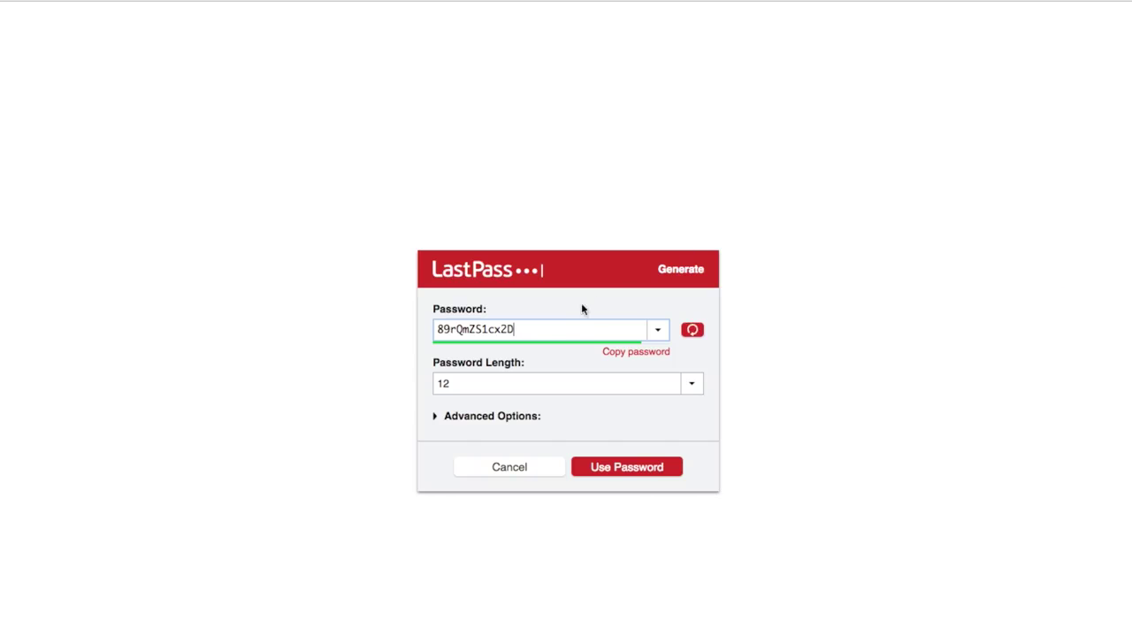
# - Set the generated password length to 25 characters, after trying 5 and 14
pyautogui.click(692, 387)
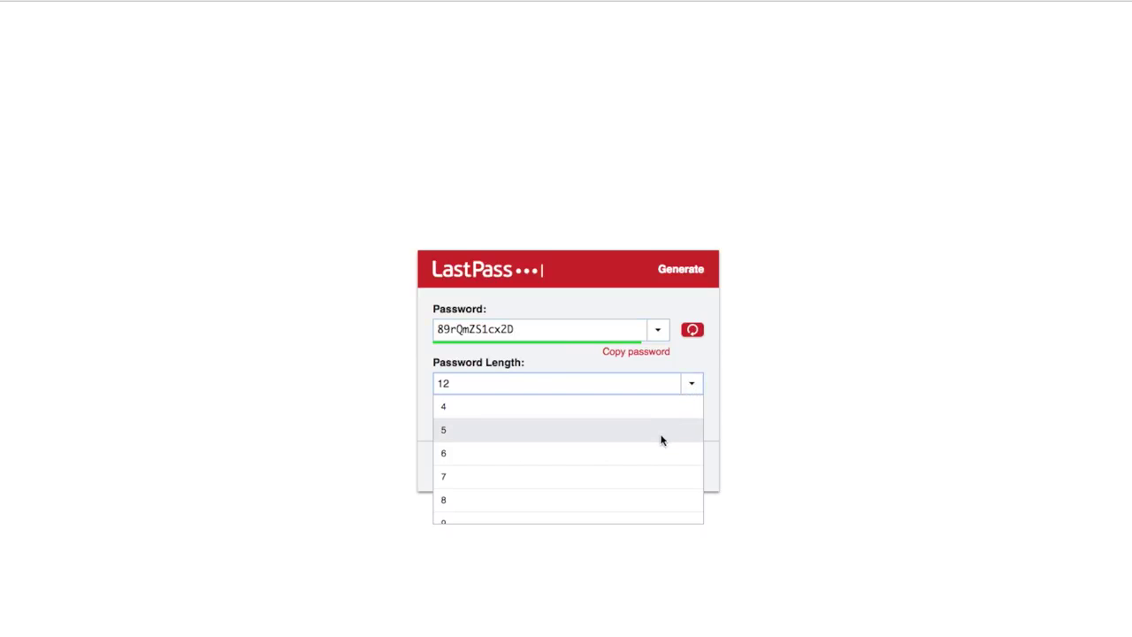
pyautogui.click(663, 434)
pyautogui.click(693, 396)
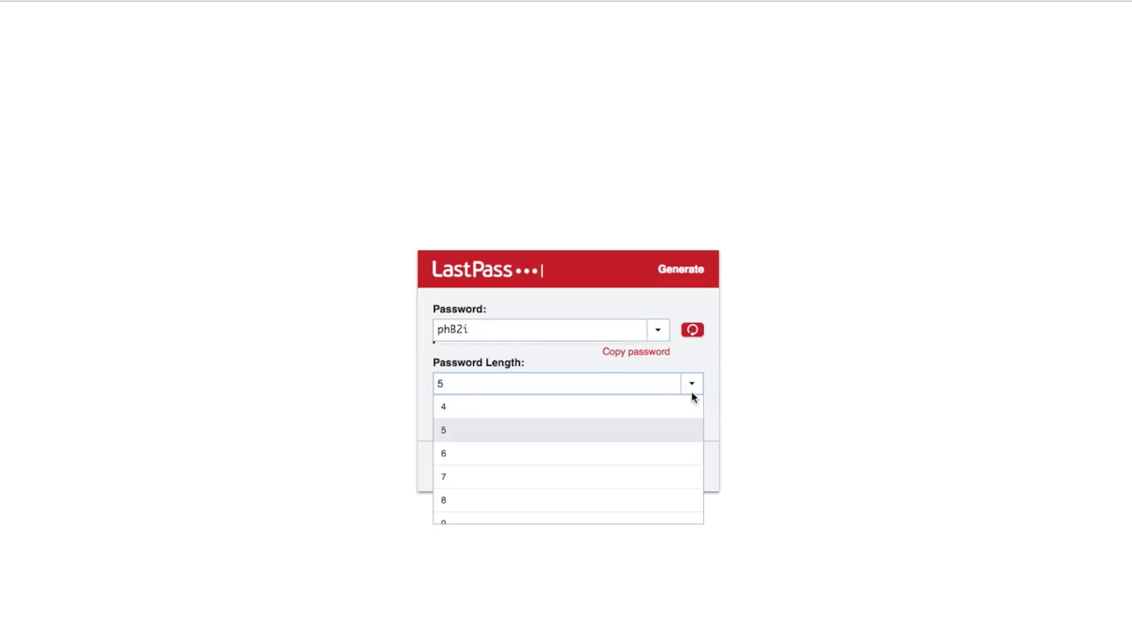
pyautogui.scroll(-5, 624, 498)
pyautogui.click(623, 498)
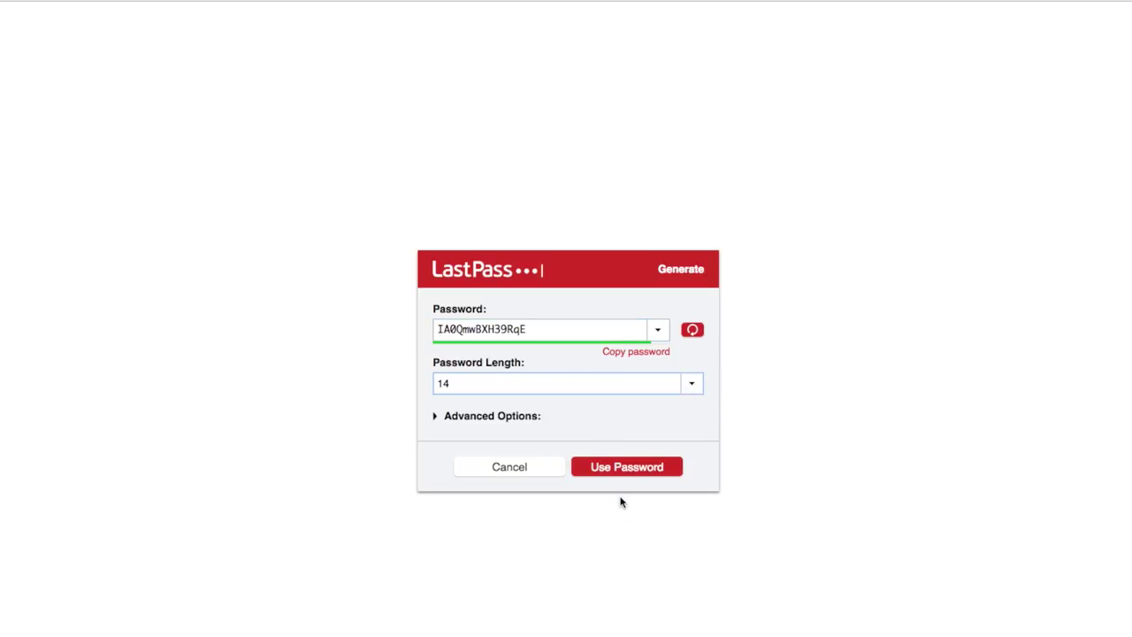
pyautogui.click(700, 389)
pyautogui.scroll(-3, 601, 495)
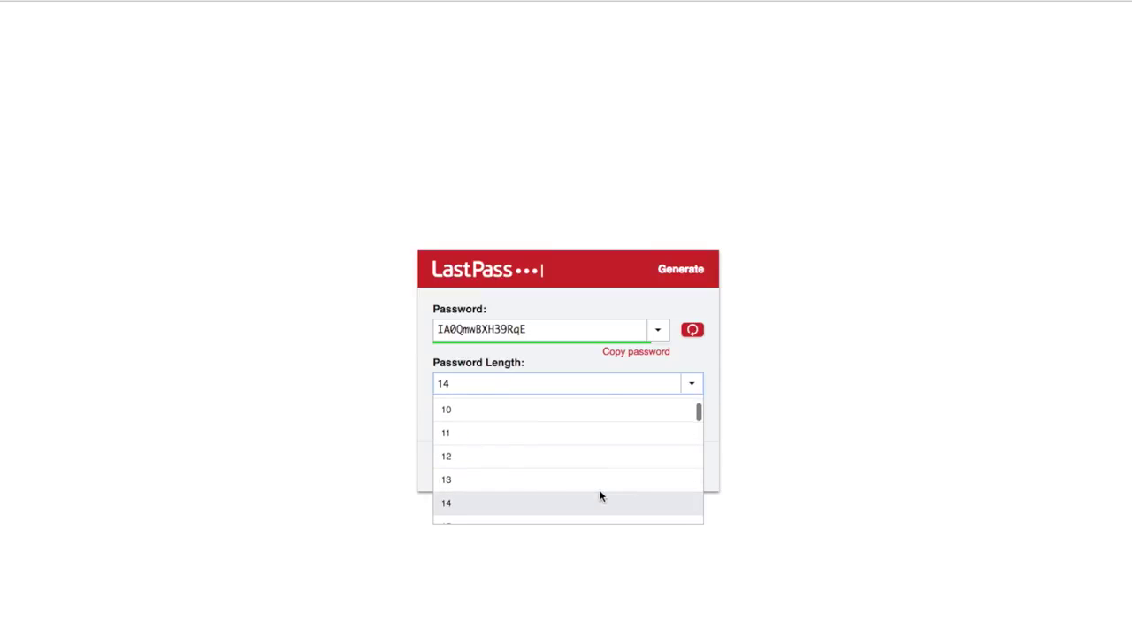
pyautogui.click(600, 496)
pyautogui.click(693, 394)
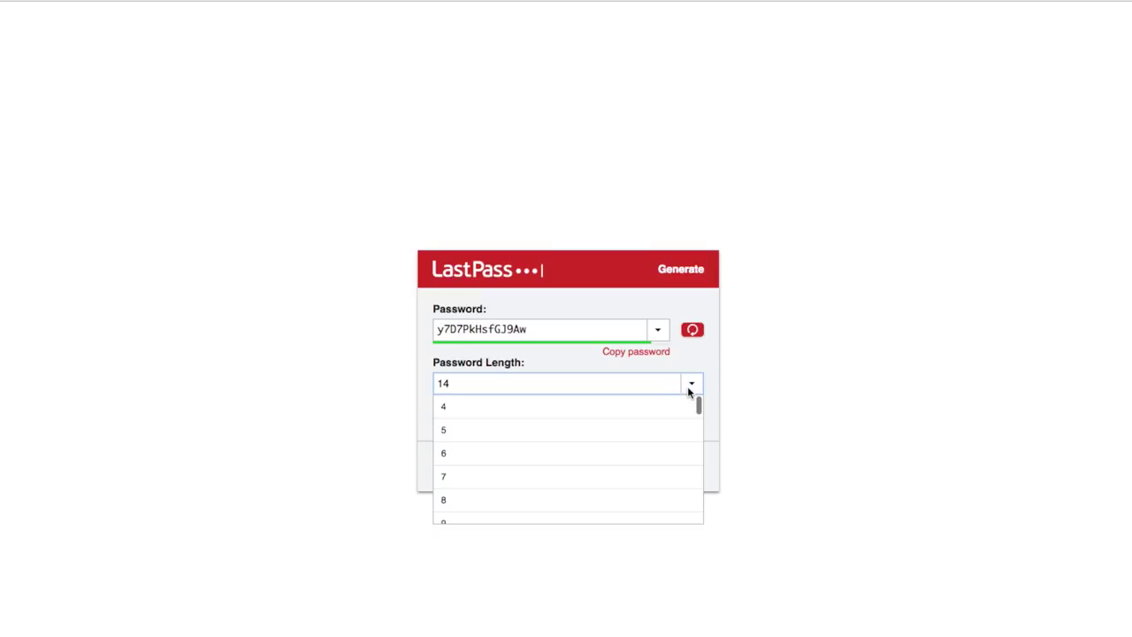
pyautogui.scroll(-6, 580, 491)
pyautogui.scroll(-3, 579, 493)
pyautogui.click(579, 491)
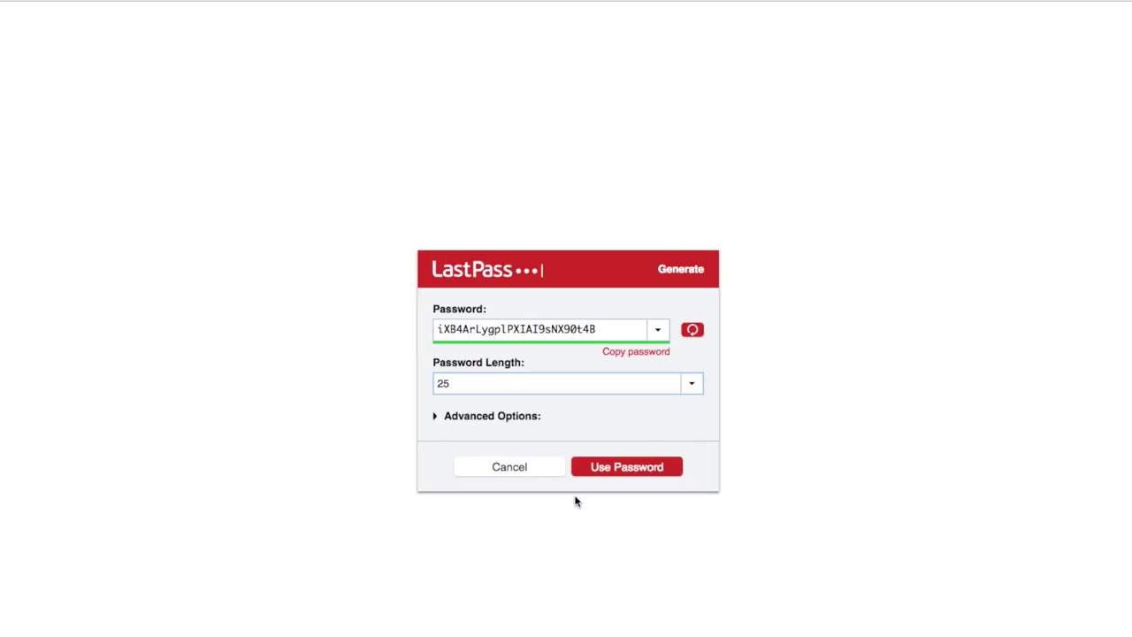
# - Regenerate the 25-character password several times
pyautogui.click(693, 330)
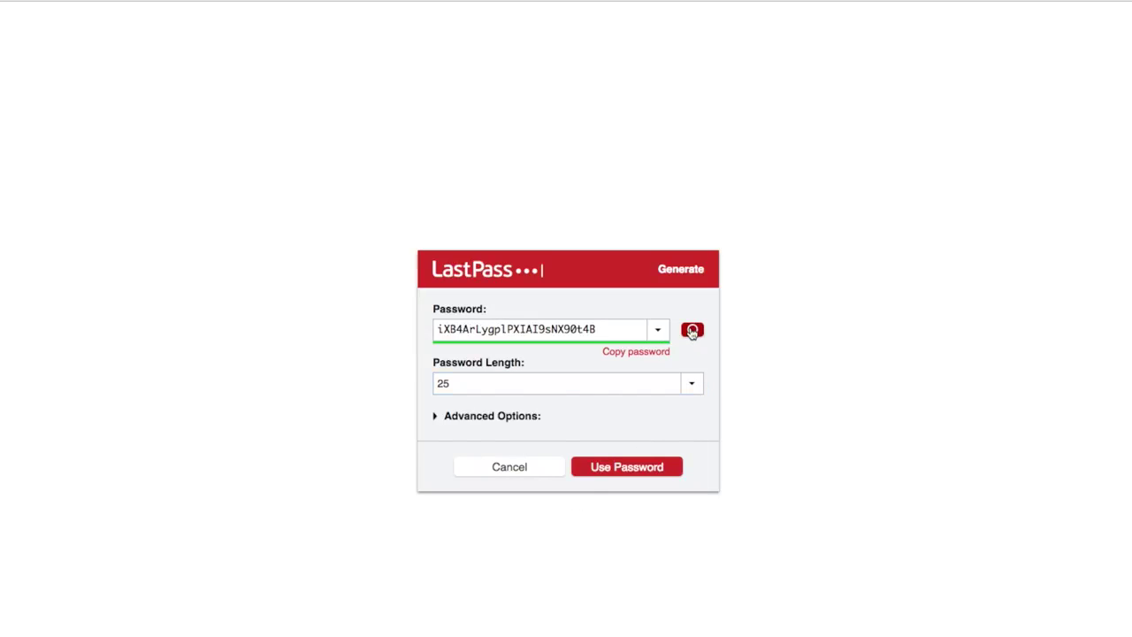
pyautogui.click(692, 331)
pyautogui.click(692, 330)
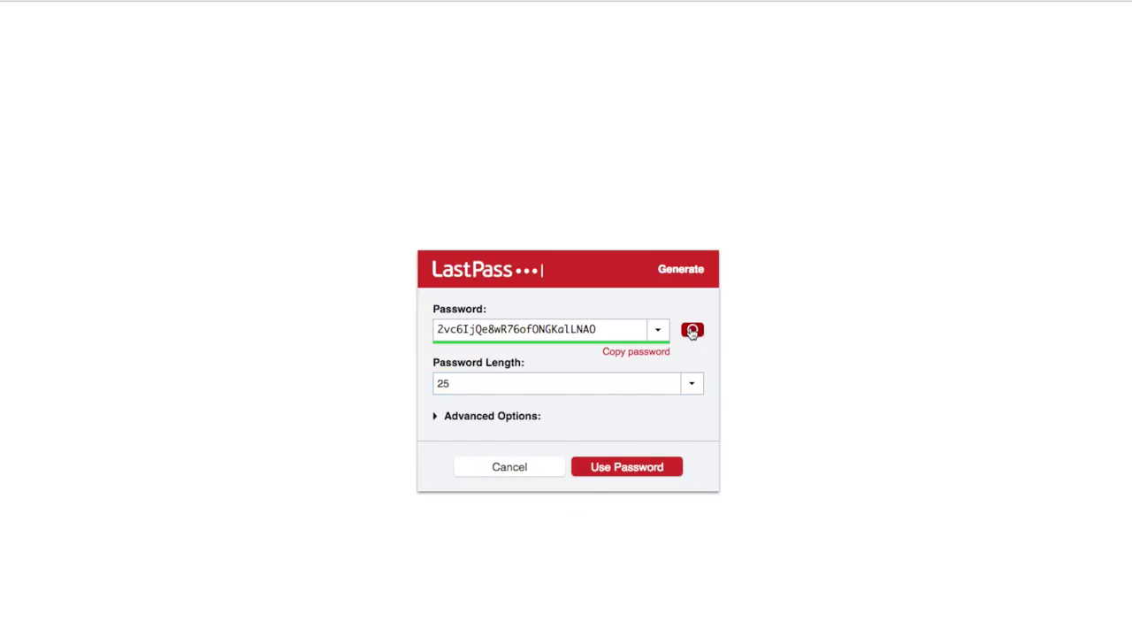
pyautogui.click(692, 331)
pyautogui.click(693, 331)
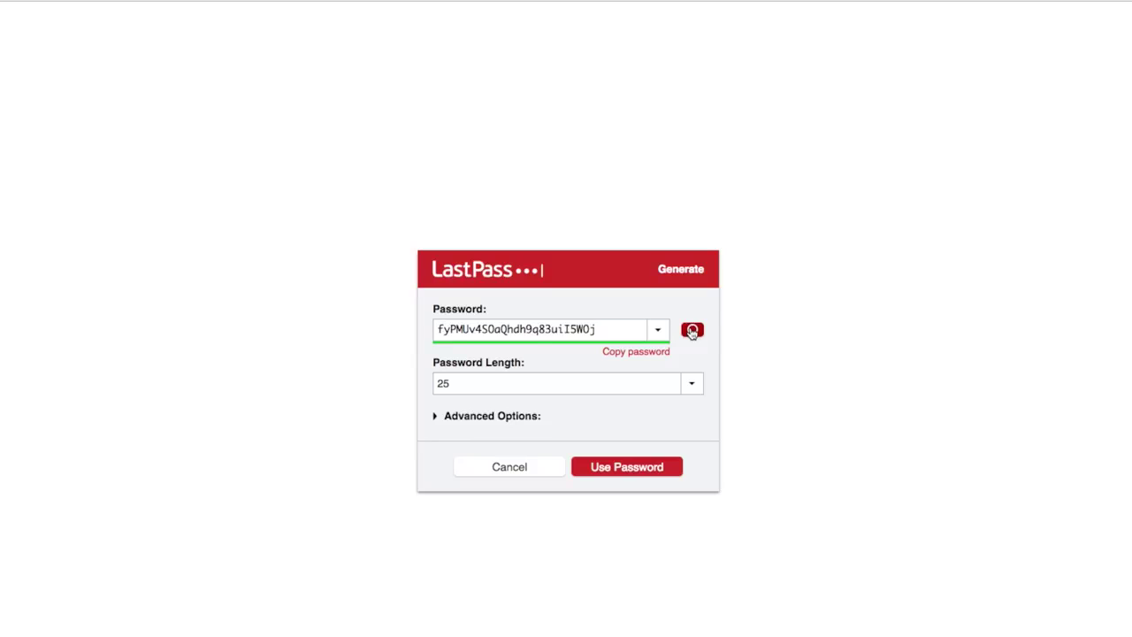
# - In Advanced Options, try Make Pronounceable, then allow all character types including symbols !%@#
pyautogui.click(445, 417)
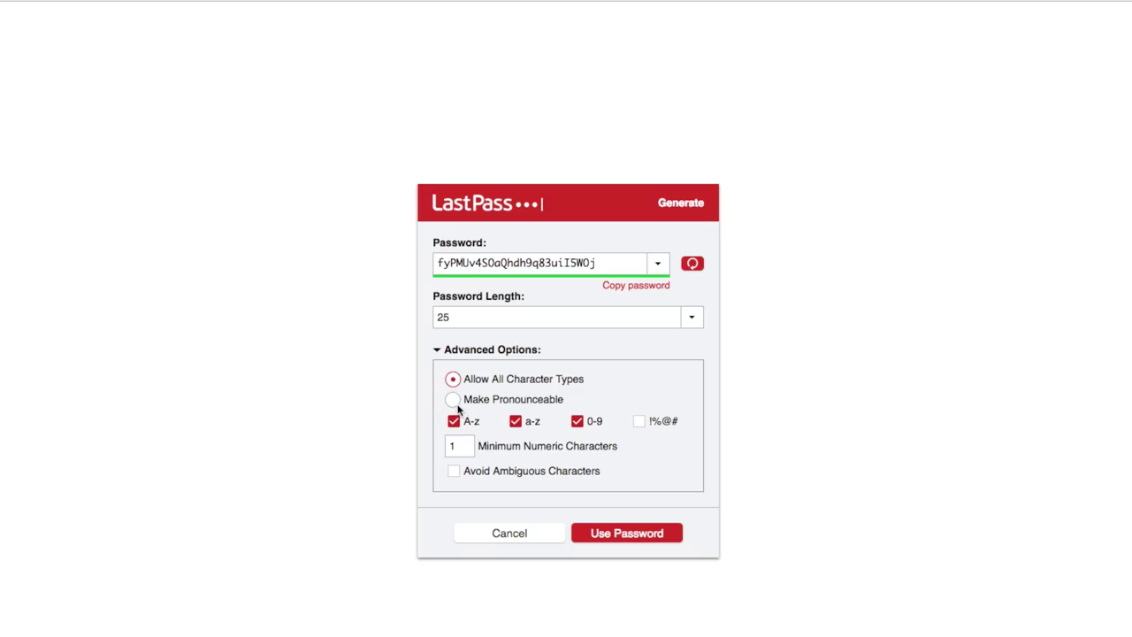
pyautogui.click(453, 400)
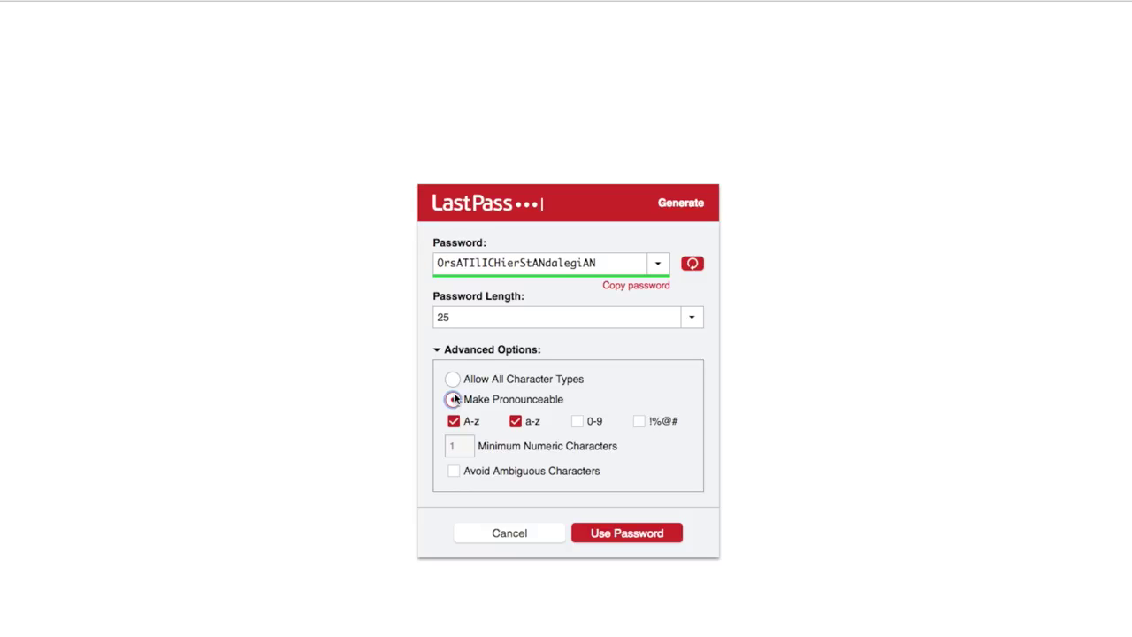
pyautogui.click(453, 380)
pyautogui.click(640, 422)
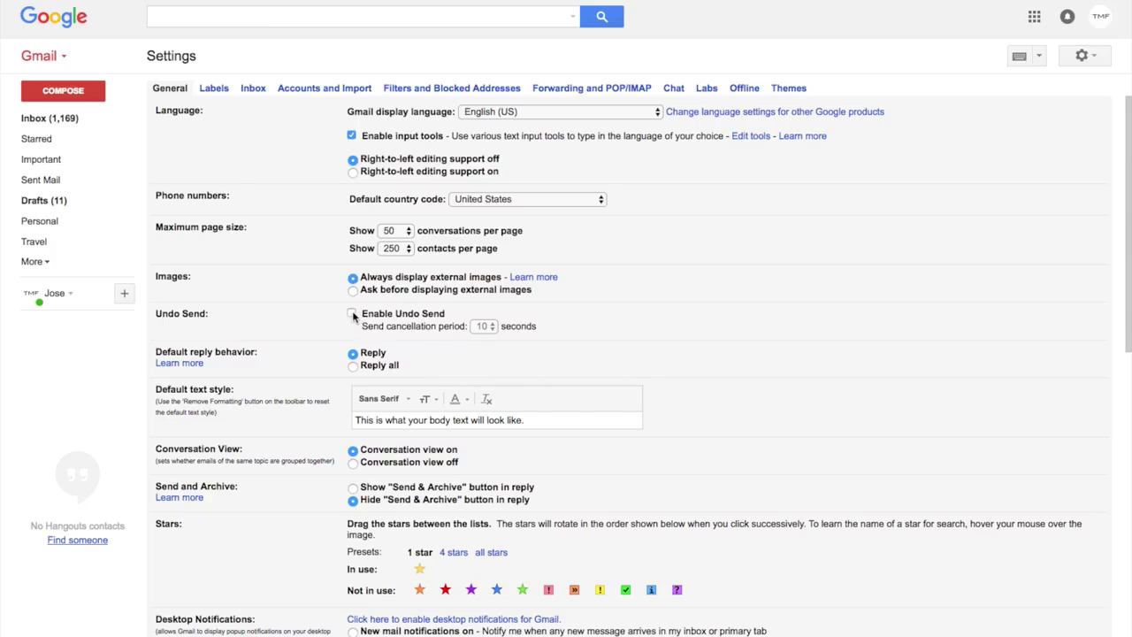
# - Choose a 30-second Undo Send cancellation period and save the General settings
pyautogui.click(486, 337)
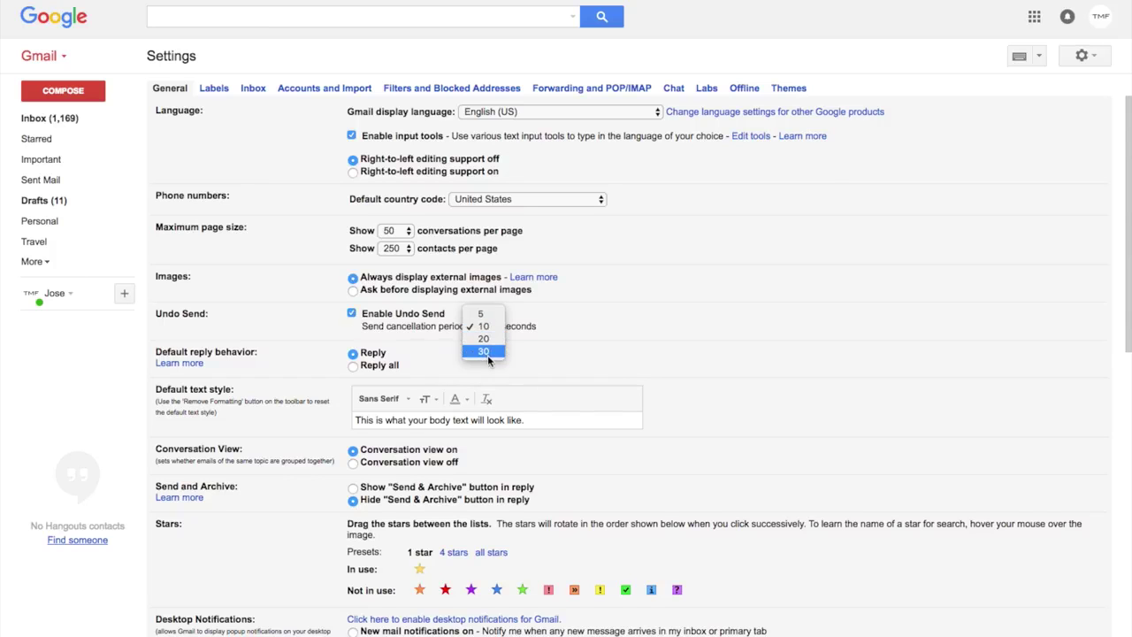
pyautogui.click(489, 361)
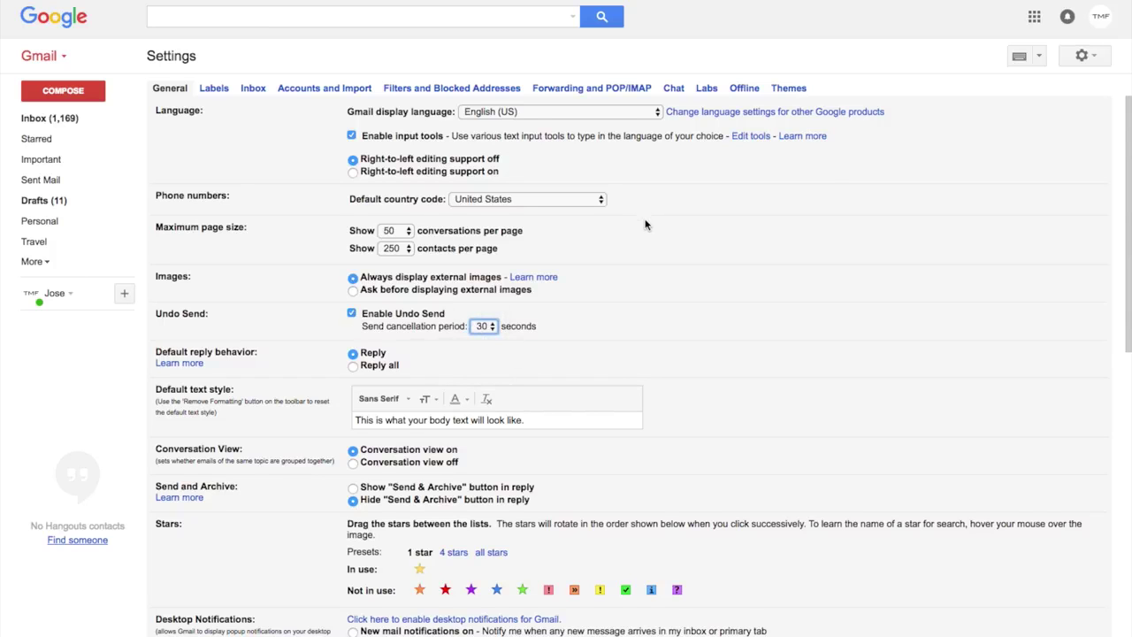
pyautogui.scroll(-15, 646, 225)
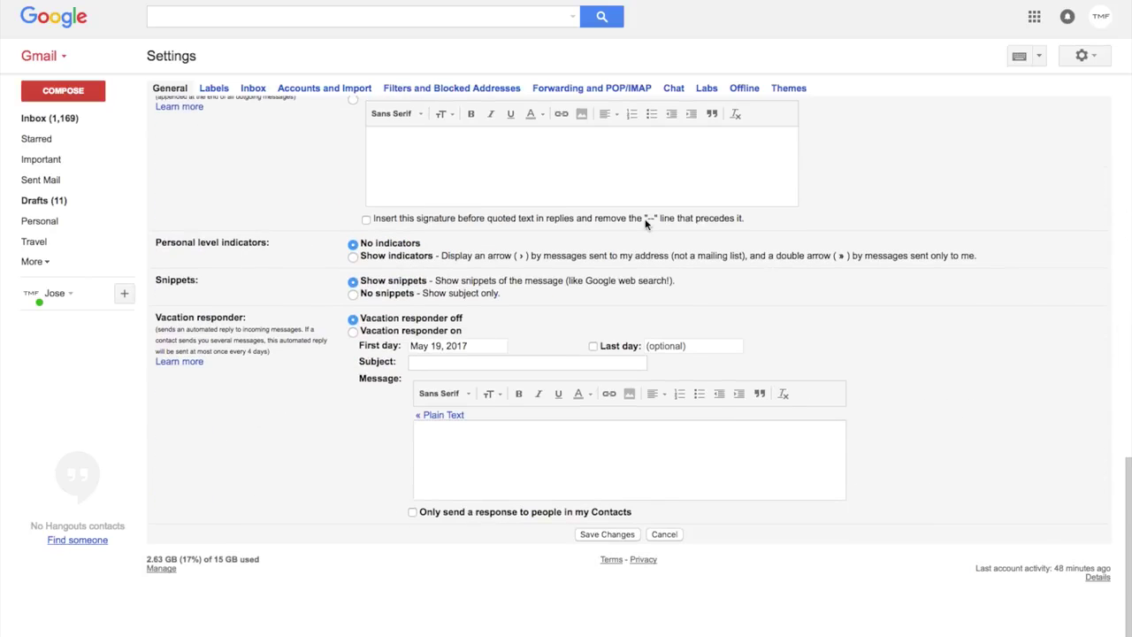
pyautogui.click(607, 533)
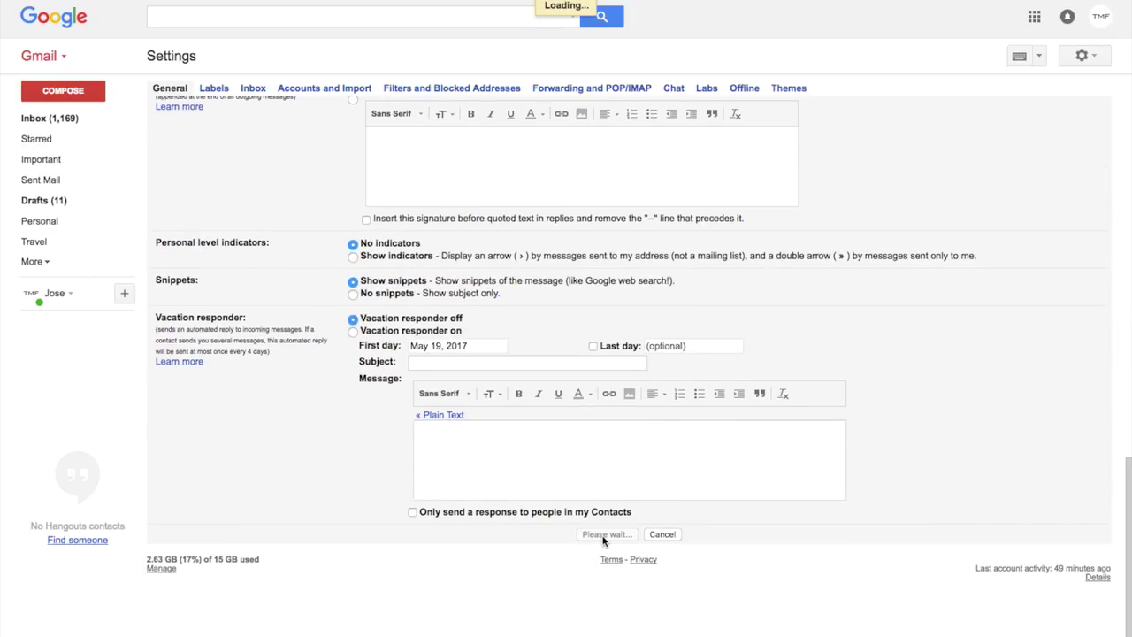
# - Send a 'Test' email to the suggested contact with Cmd+Enter, then undo the send
pyautogui.write('c')
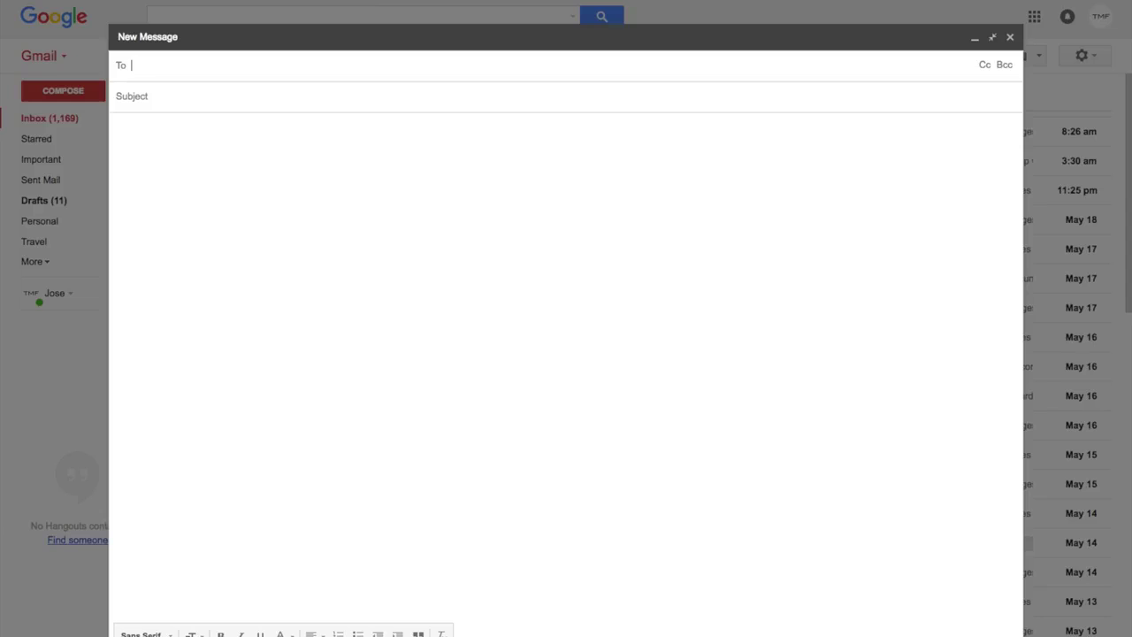
pyautogui.write('juan')
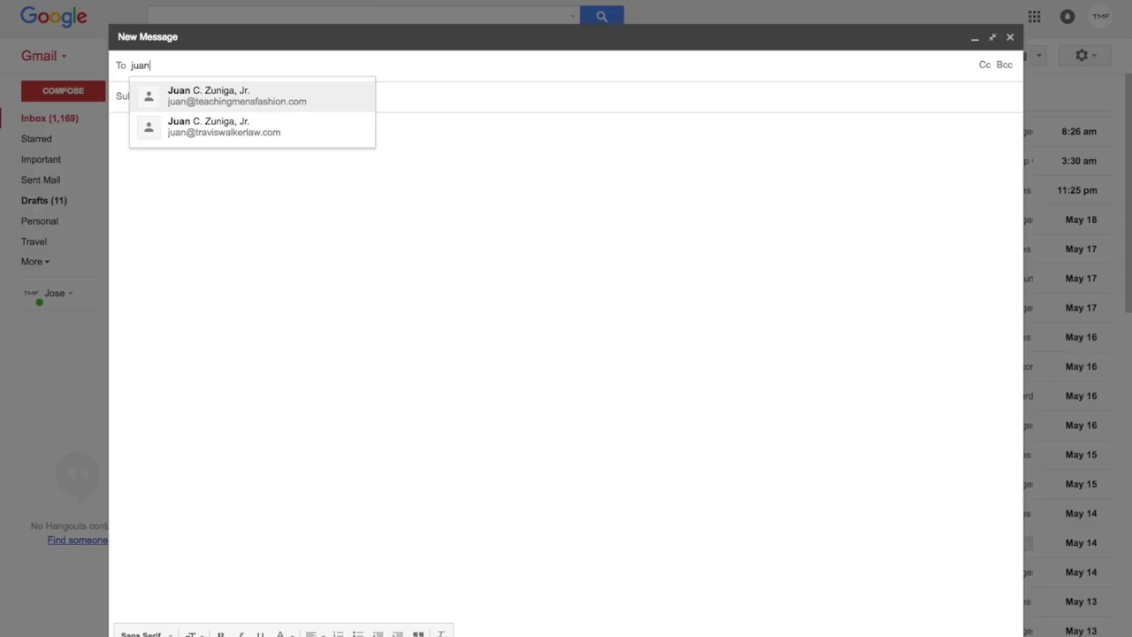
pyautogui.click(211, 95)
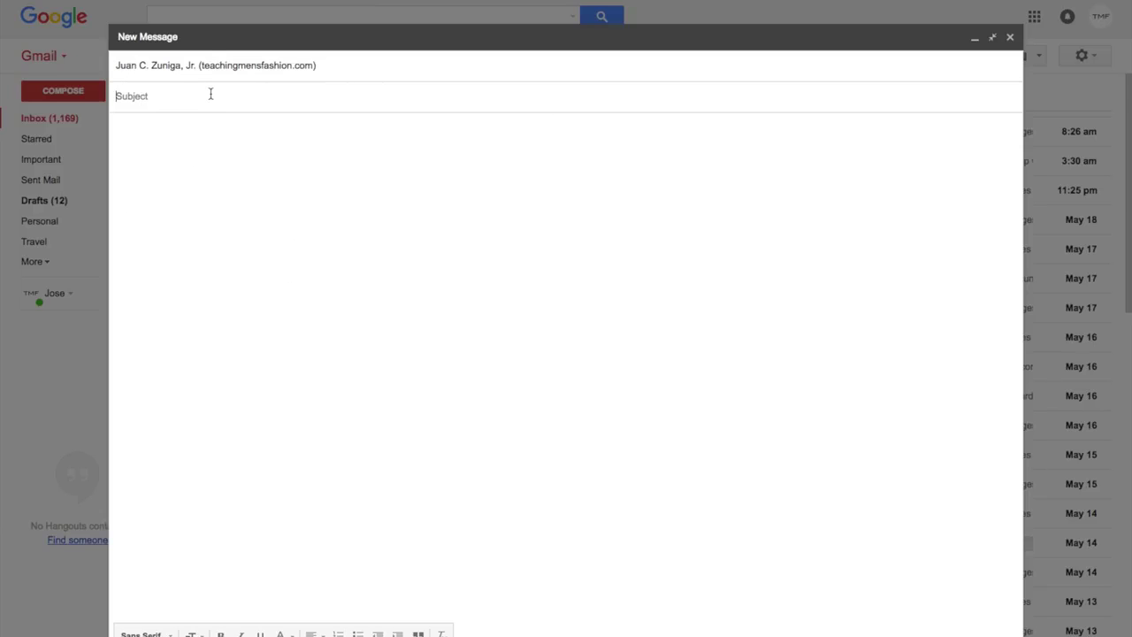
pyautogui.write('Test')
pyautogui.click(217, 184)
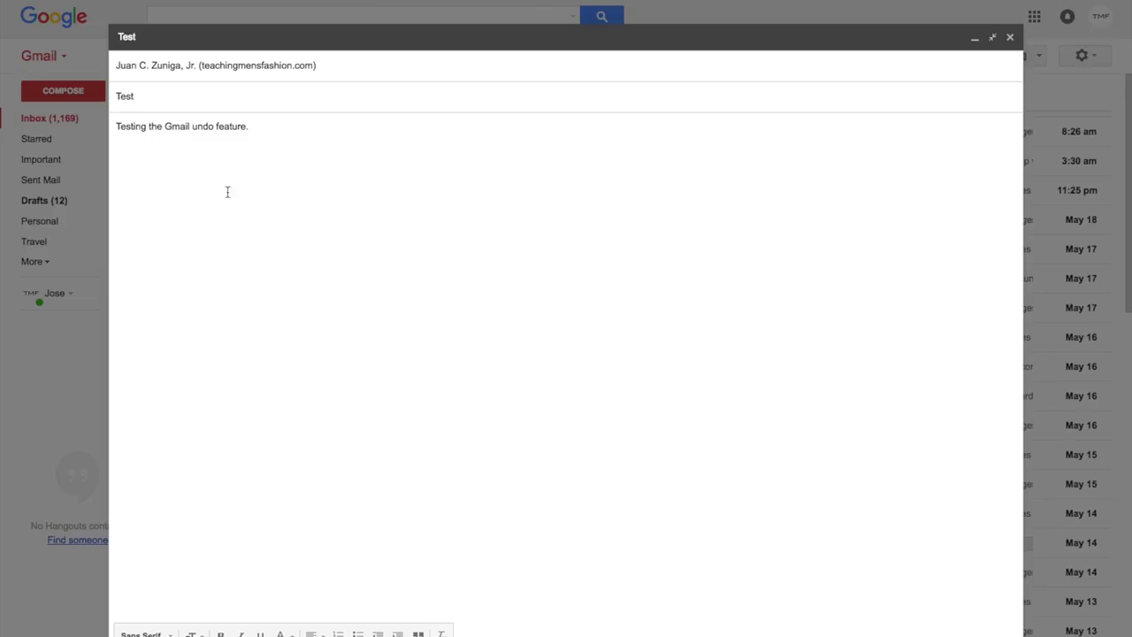
pyautogui.hotkey('ctrl', 'Return')
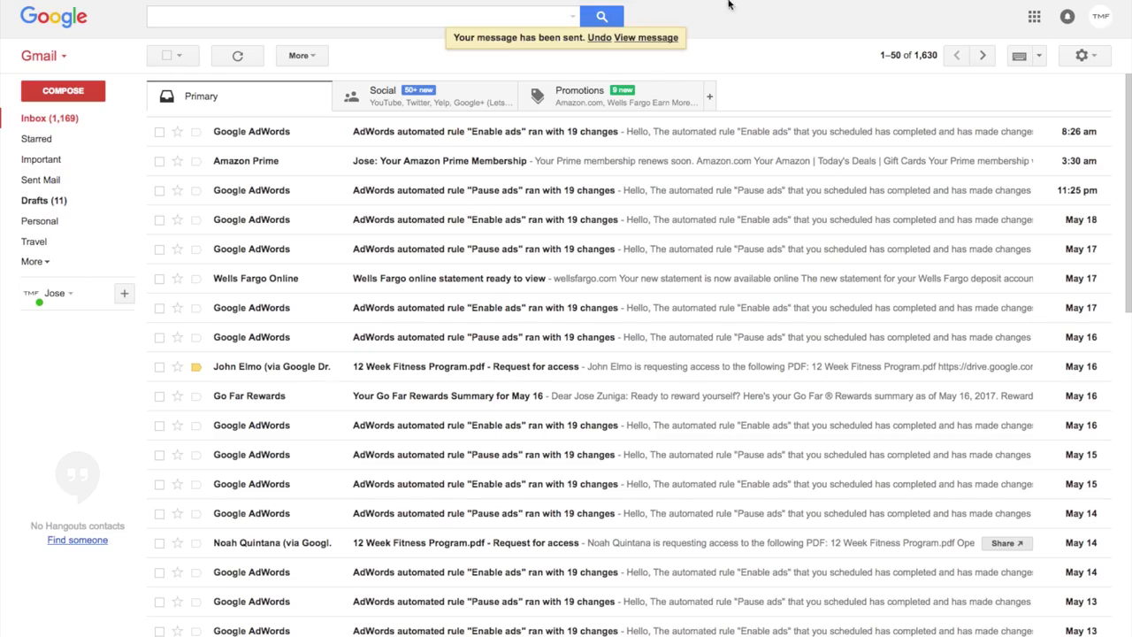
pyautogui.click(603, 38)
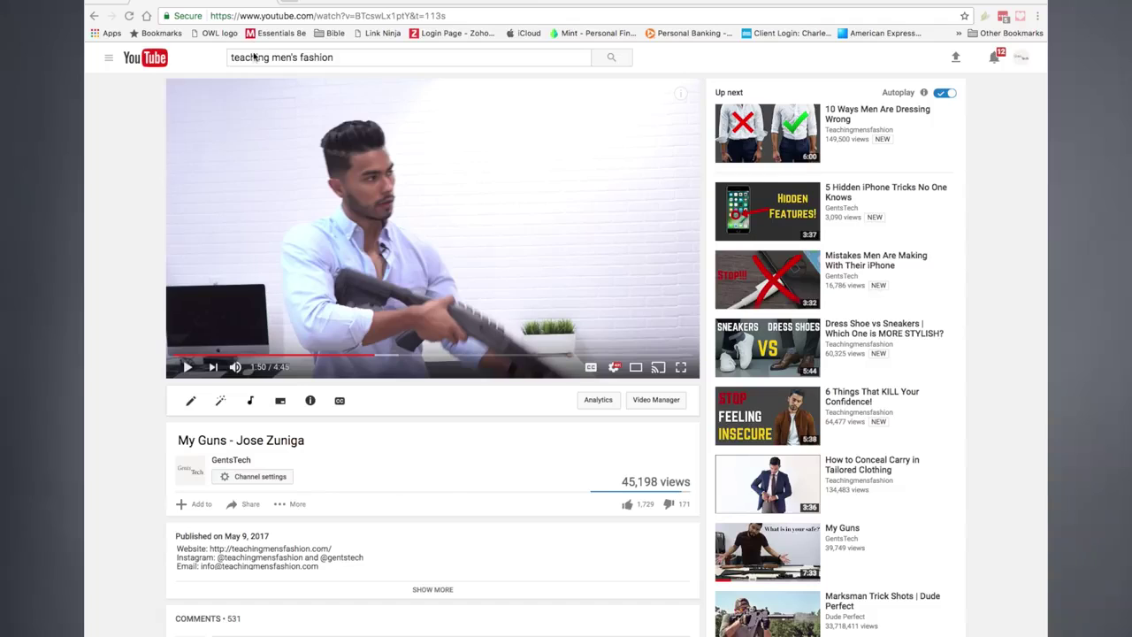
# - Change the video address from youtube to gifyoutube to load it in gifs.com
pyautogui.click(263, 17)
pyautogui.click(290, 72)
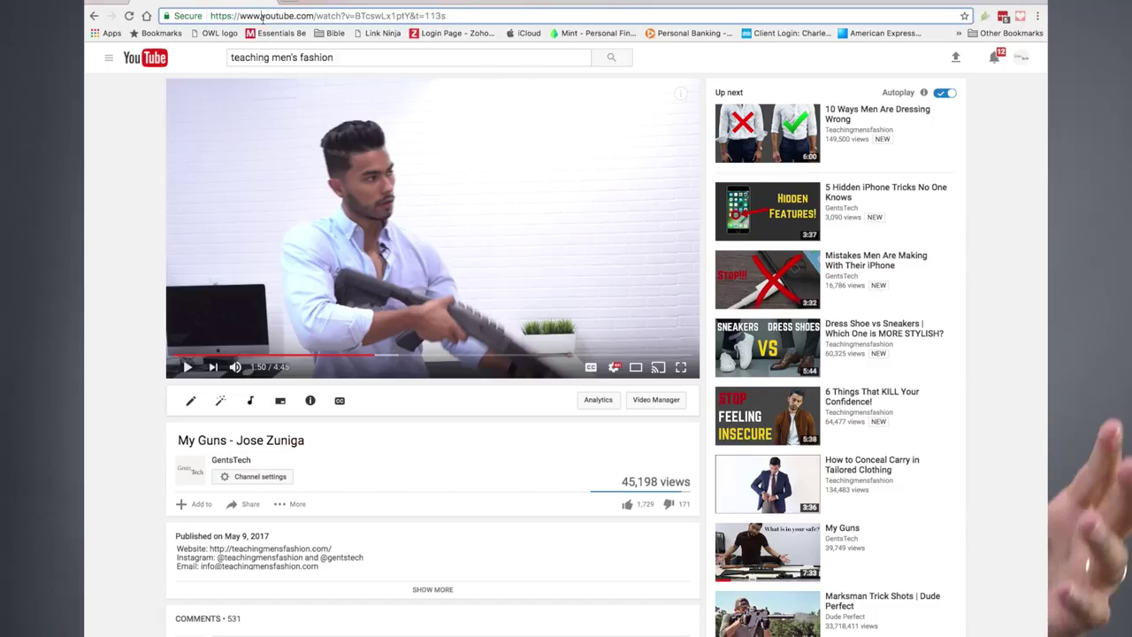
pyautogui.click(235, 16)
pyautogui.write('gif')
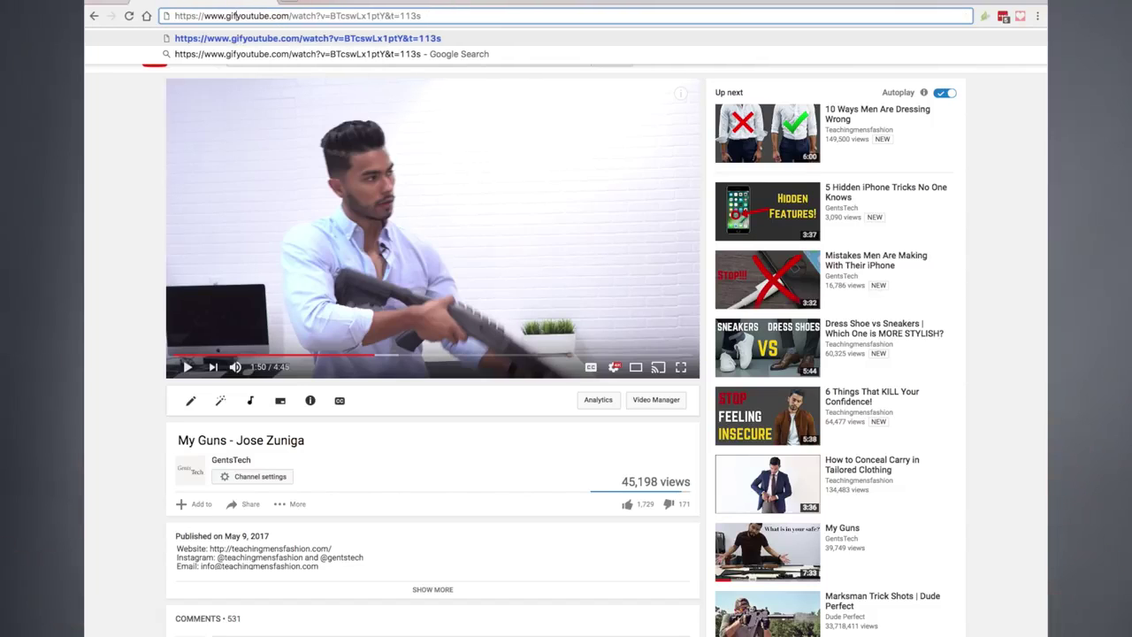
pyautogui.press('Return')
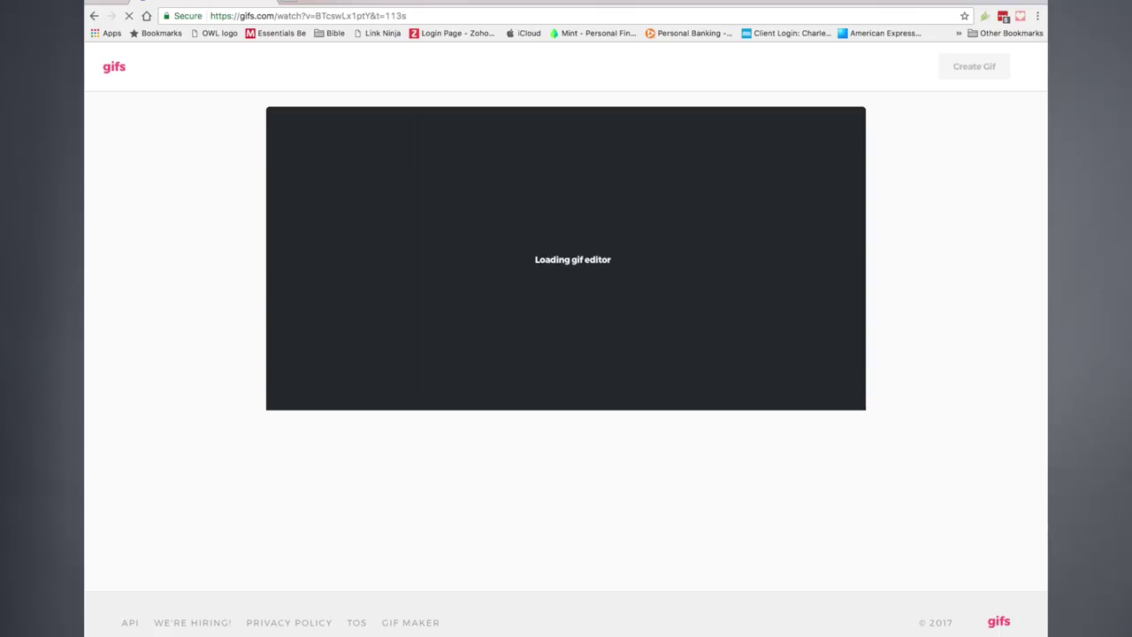